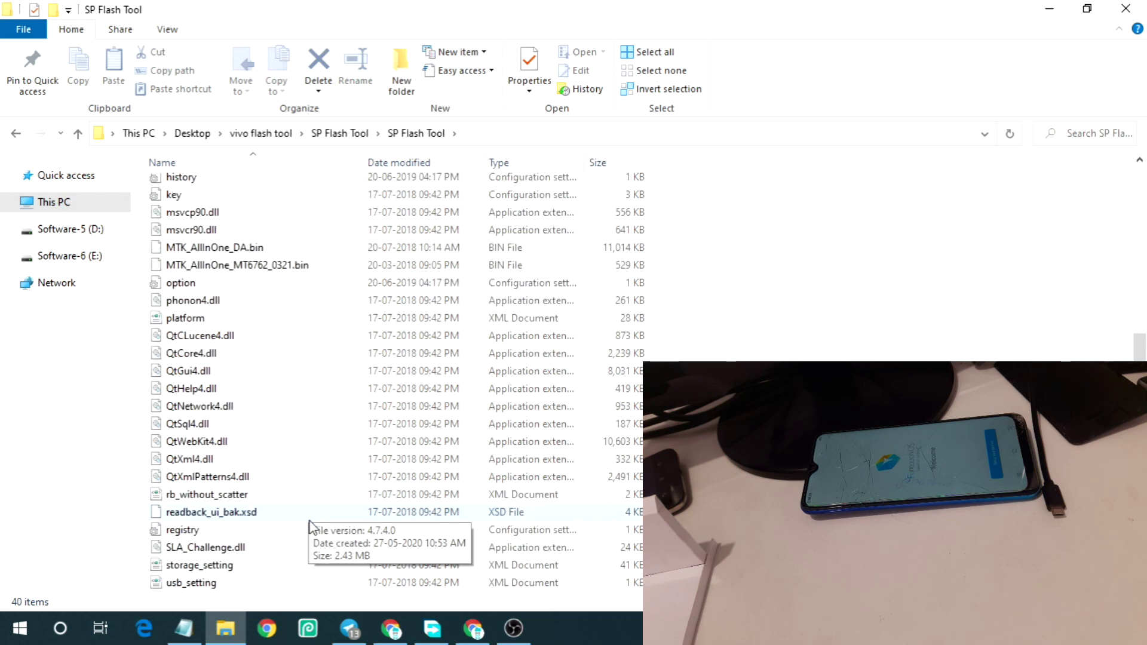
scroll(310, 526, up, 5)
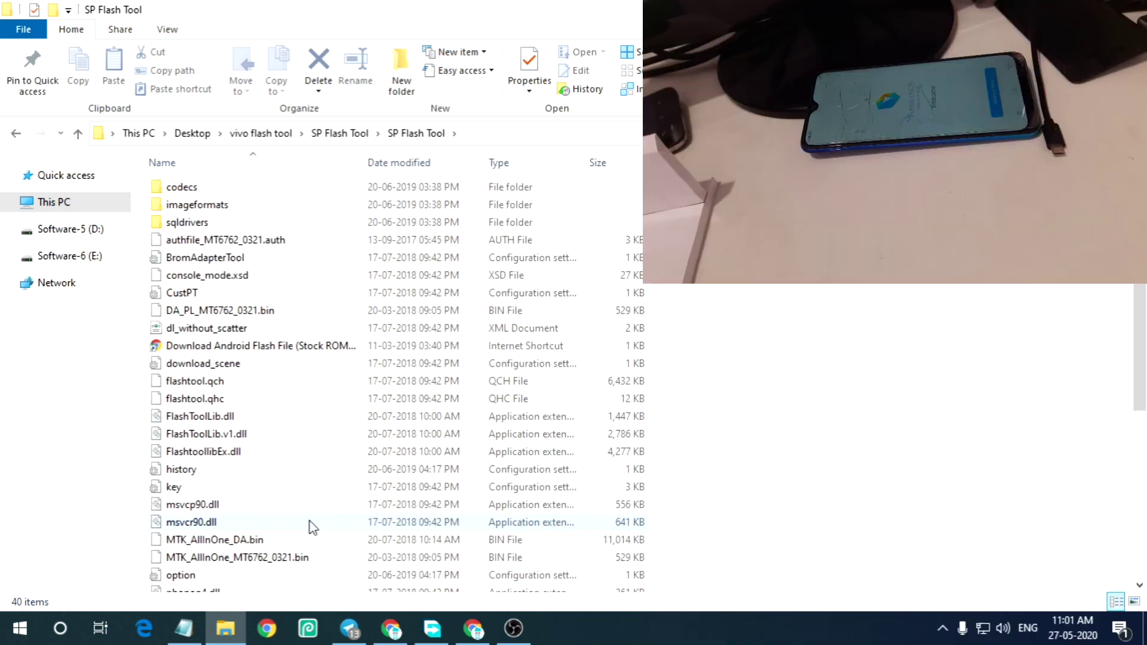
scroll(313, 456, down, 4)
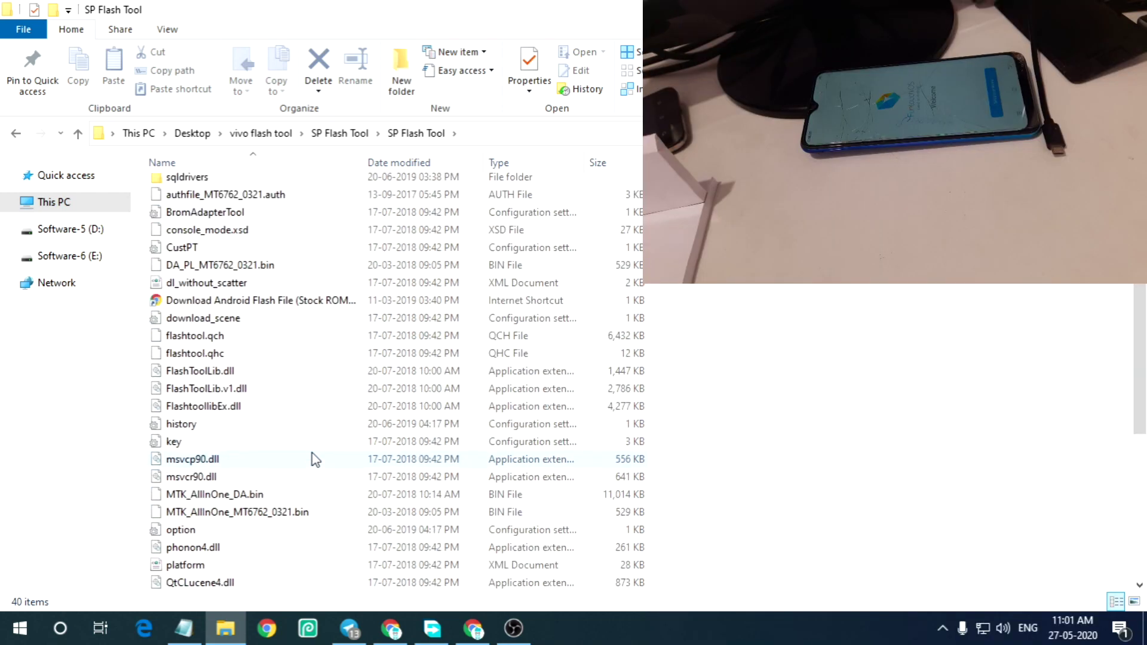
scroll(315, 459, down, 2)
scroll(316, 459, up, 5)
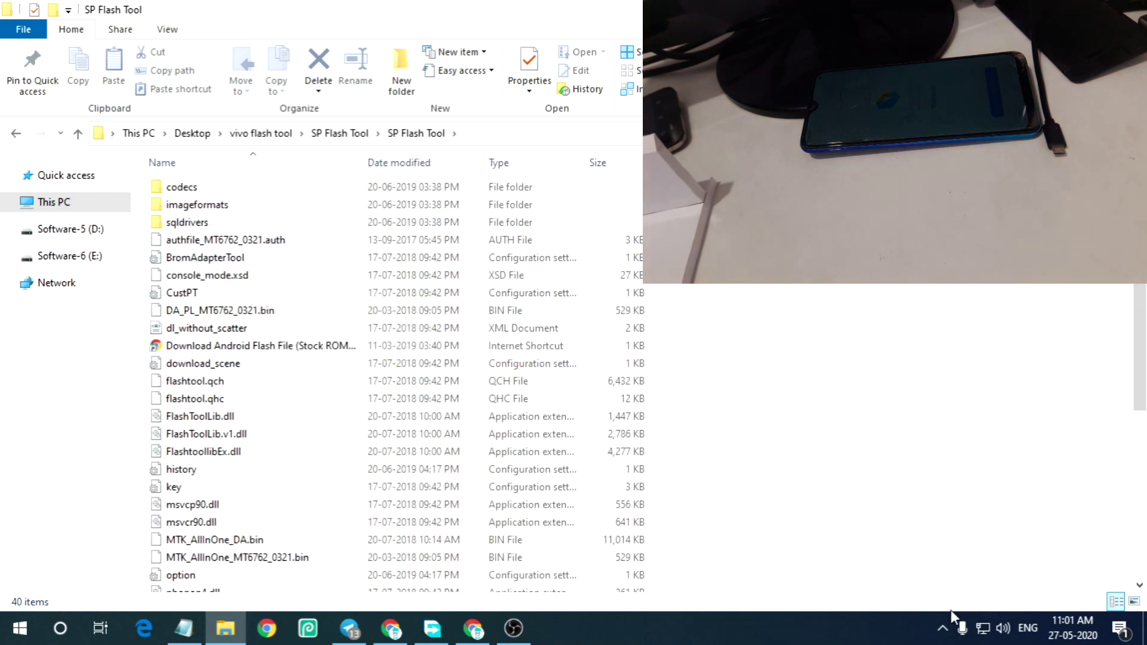
Open the Quarantine & Backup settings in the Scan Options of Quick Heal Total Security
click(942, 630)
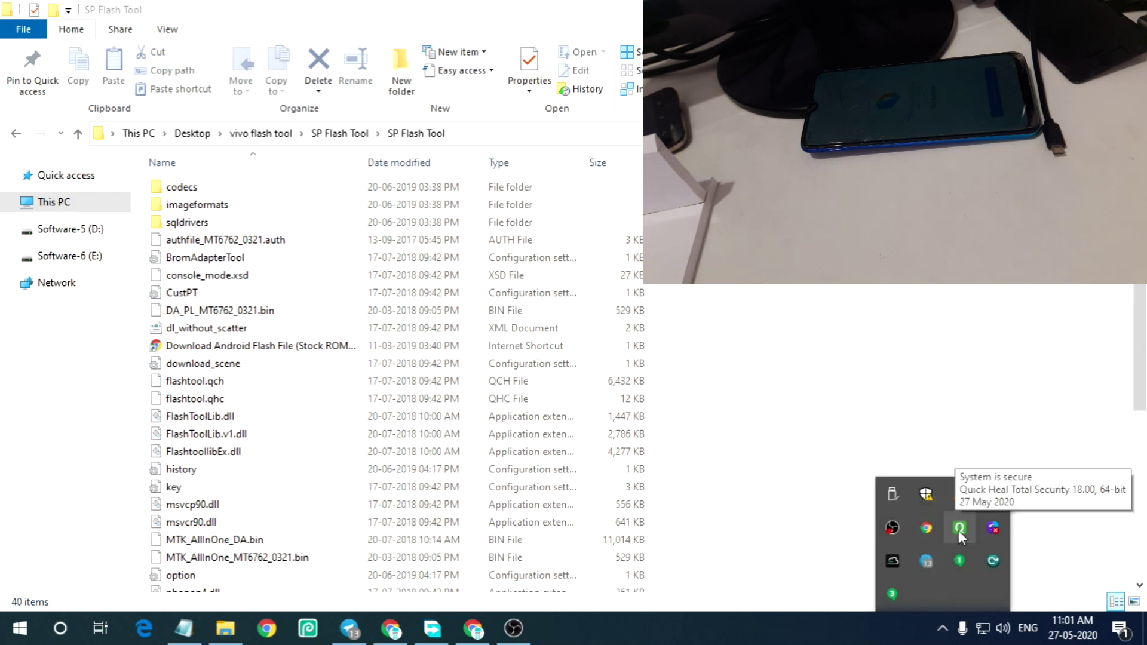
right_click(959, 529)
click(991, 347)
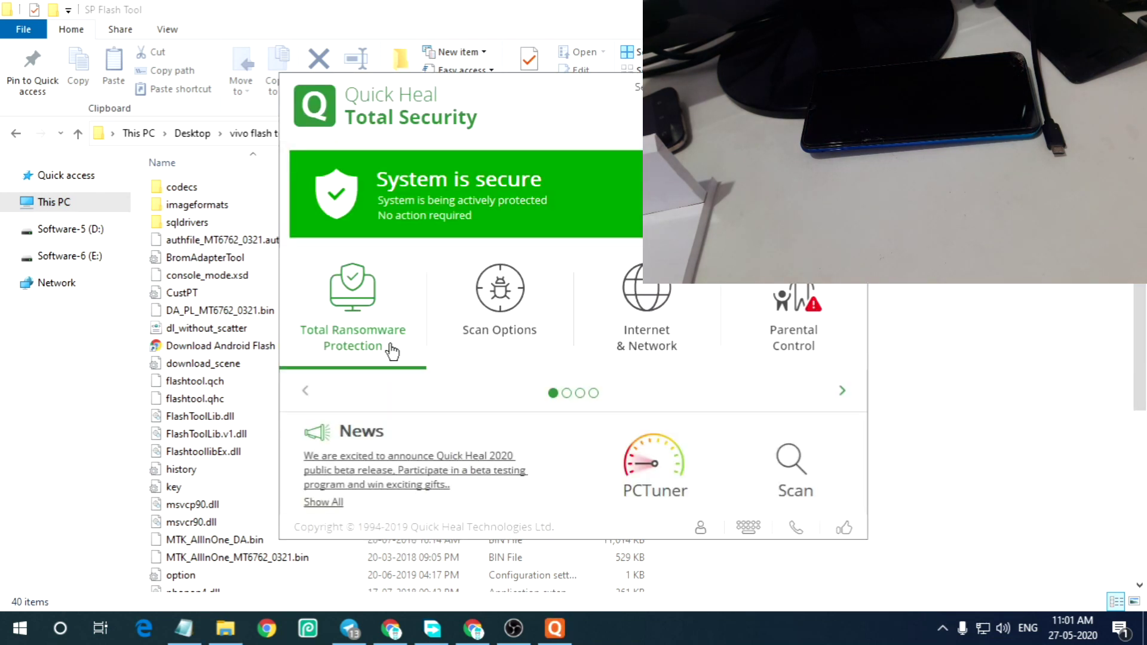
click(531, 305)
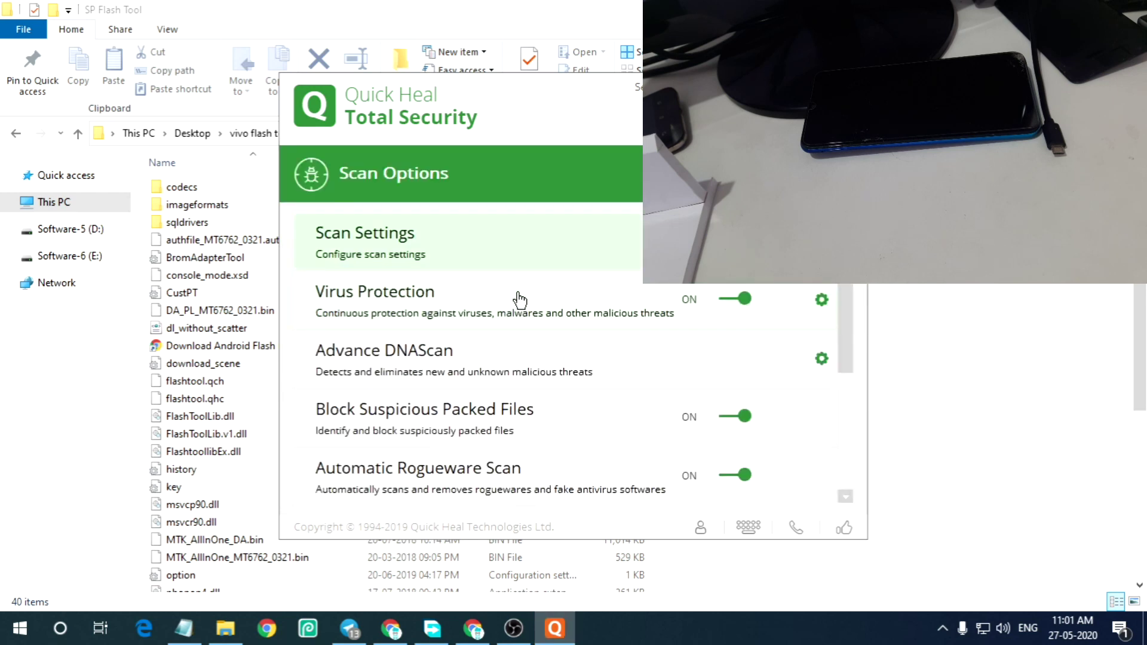
scroll(538, 388, down, 5)
click(545, 484)
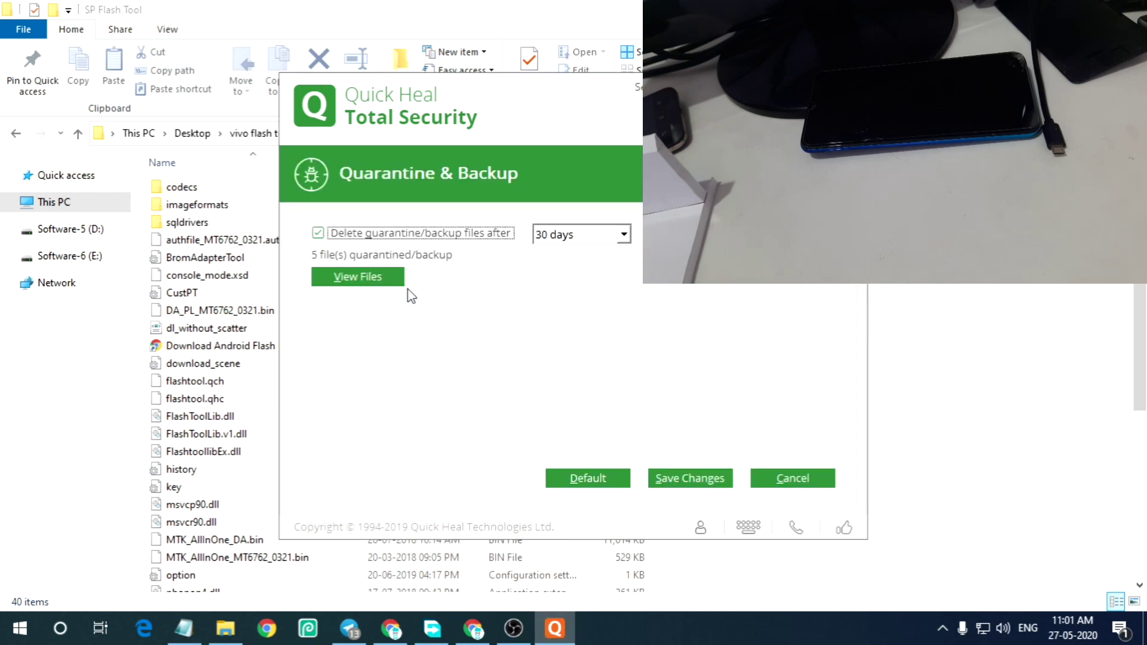
Restore flash_tool.exe from the quarantined files without adding it to the exclusion list, and close the antivirus
click(382, 282)
click(404, 304)
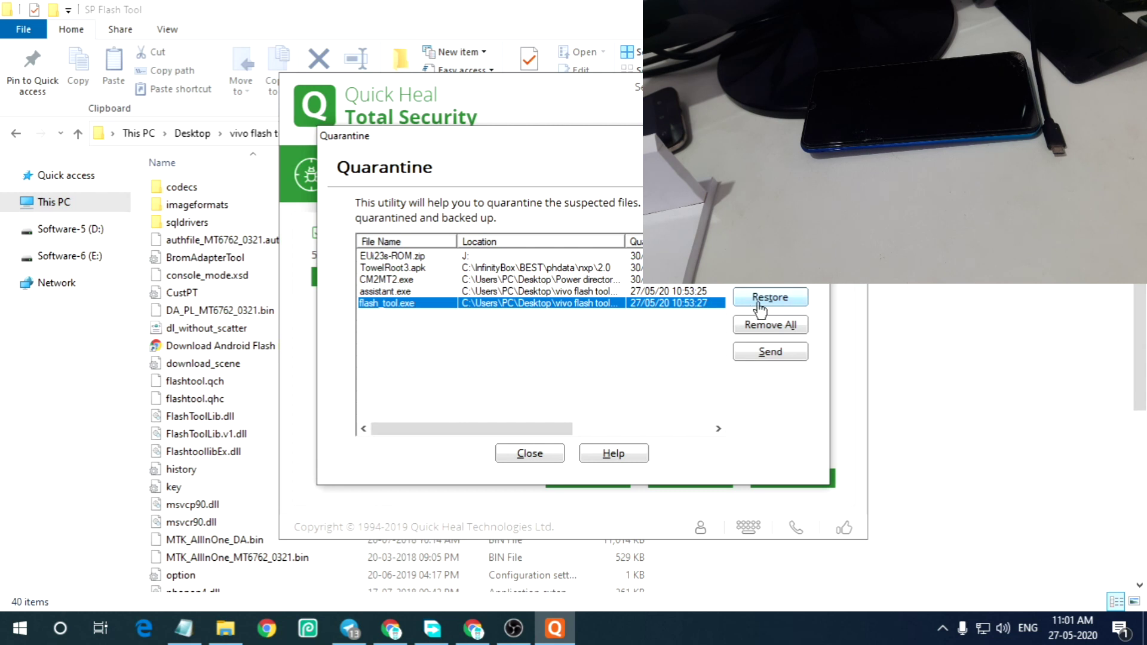
click(779, 304)
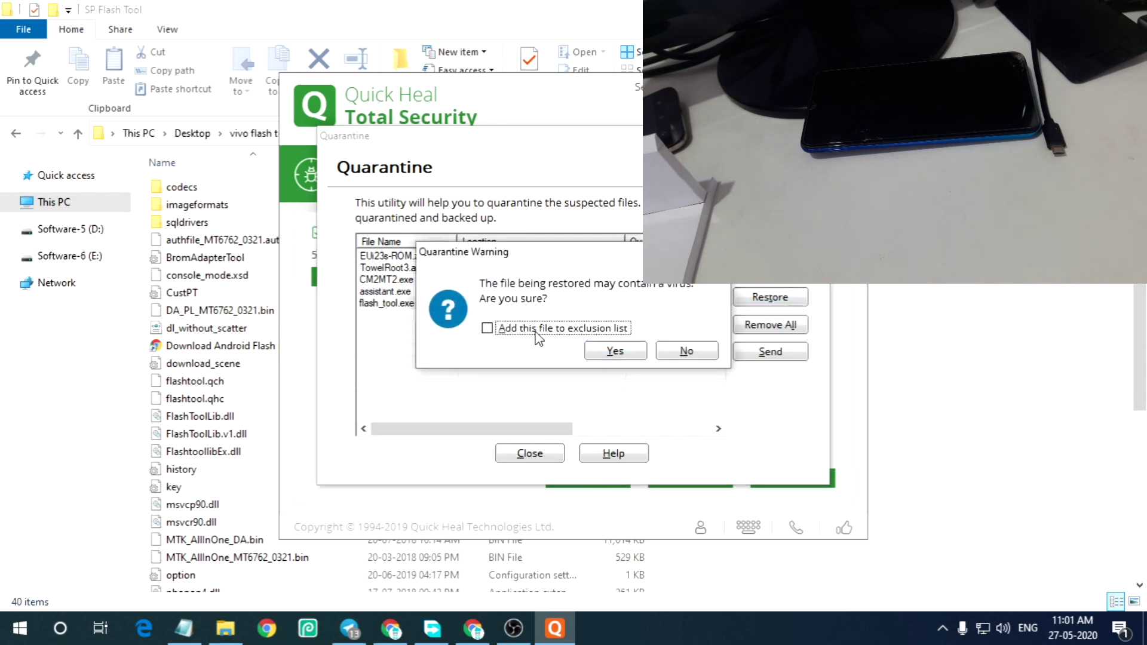
click(616, 351)
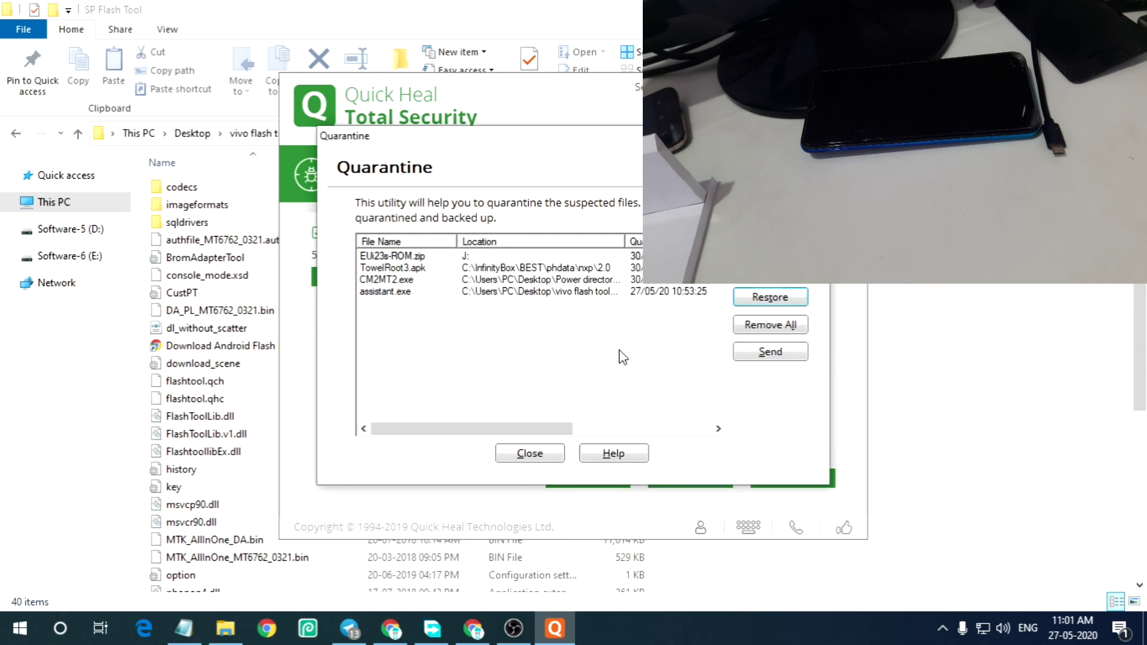
click(527, 453)
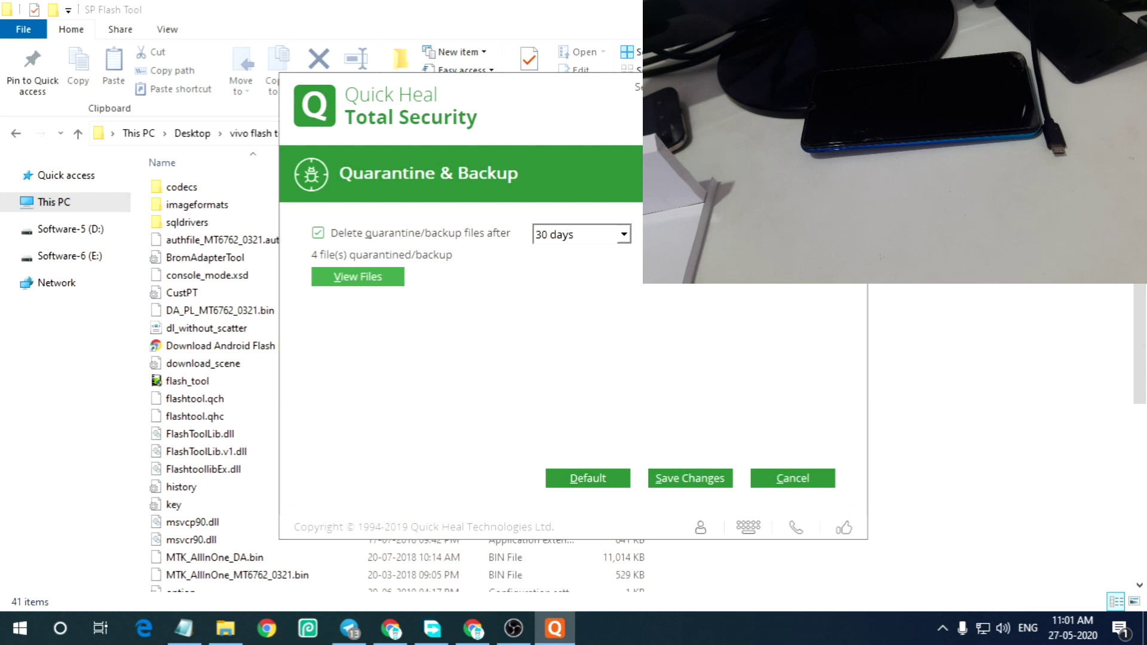
click(856, 81)
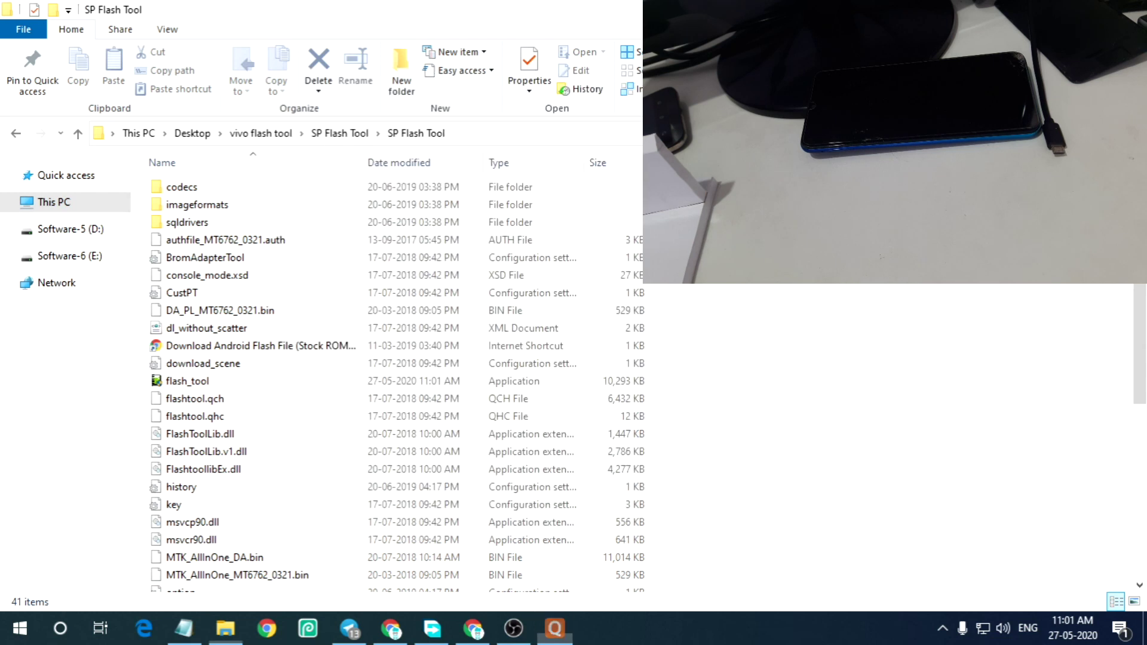
Launch flash_tool from the SP Flash Tool folder, dismiss its startup errors and minimize the folder window behind it
double_click(187, 382)
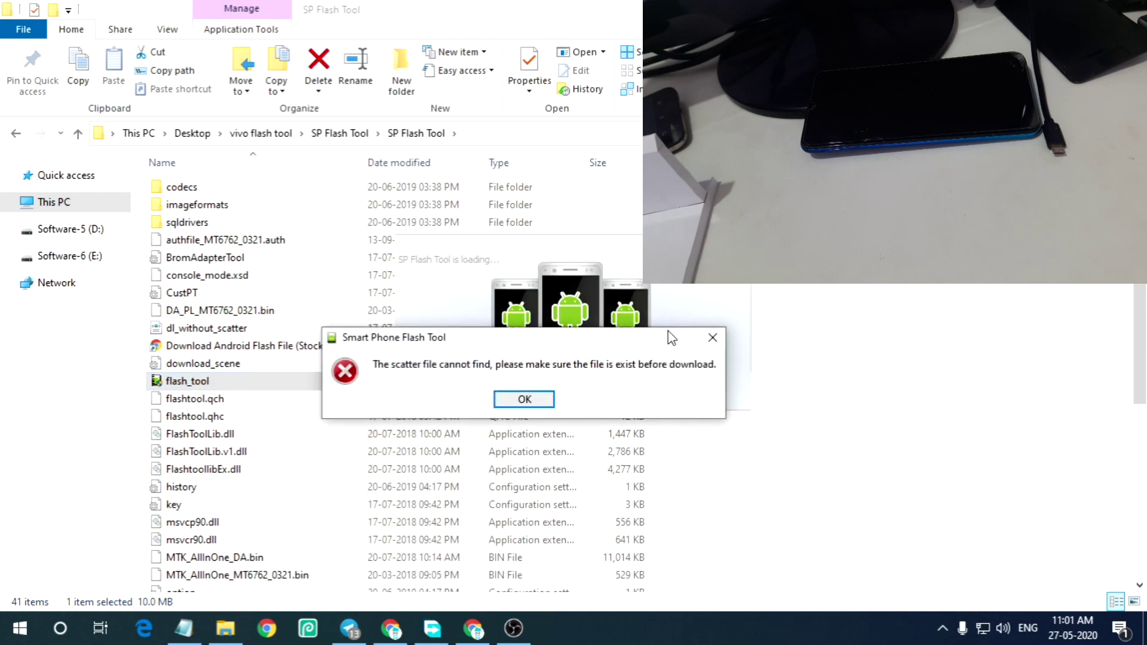
click(524, 401)
click(512, 417)
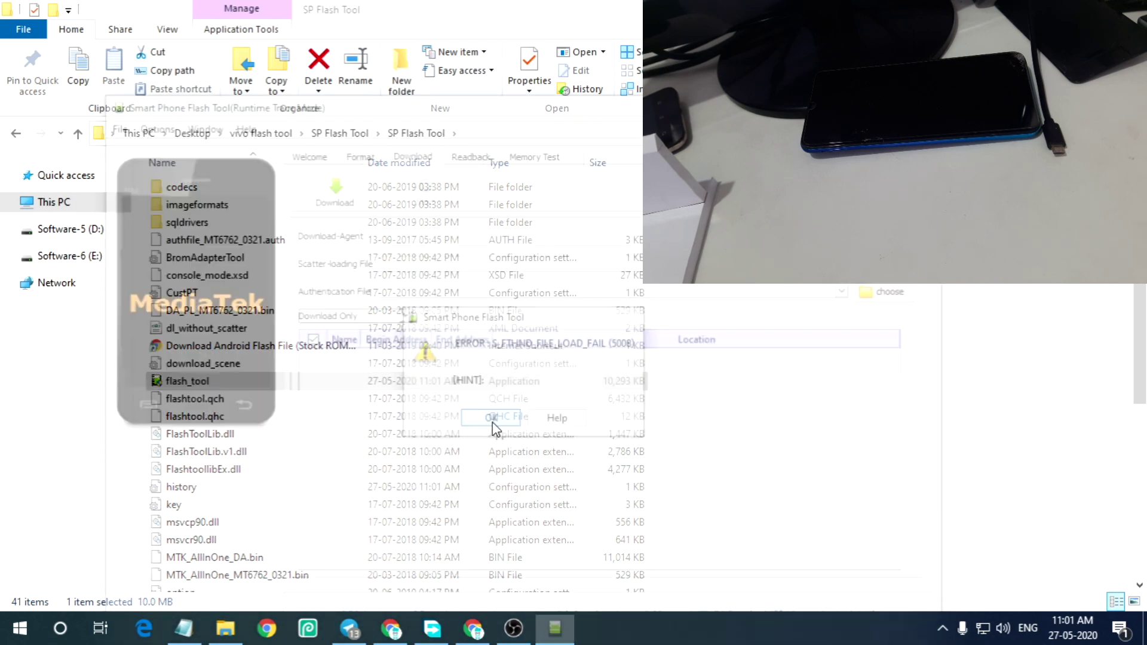
drag(486, 97, 417, 33)
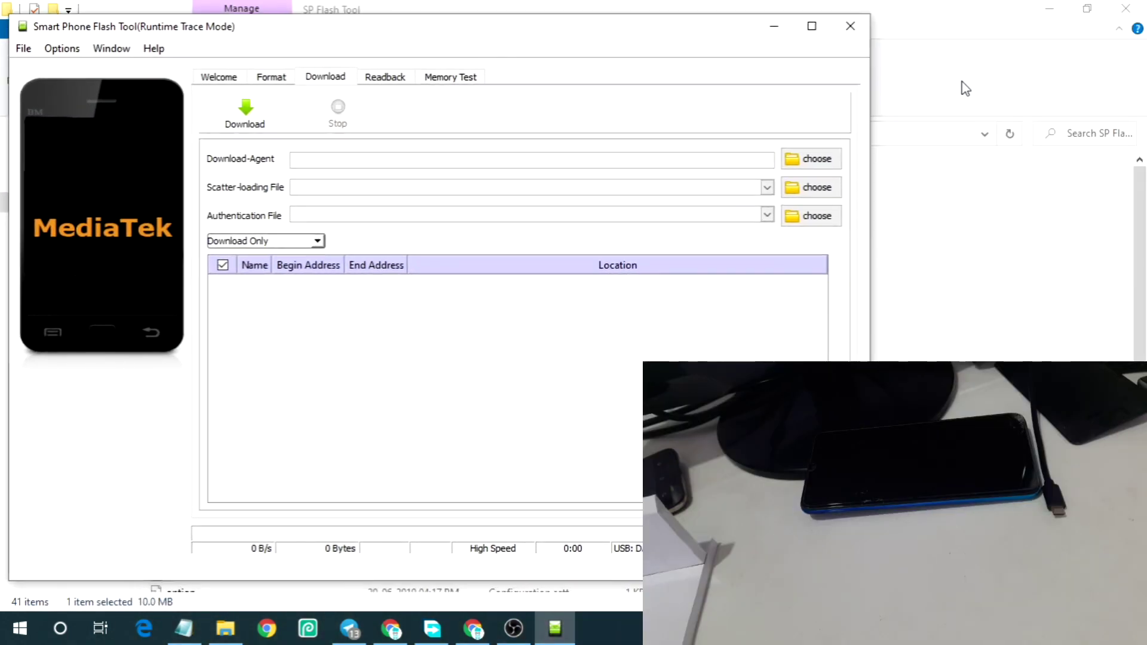
click(1050, 10)
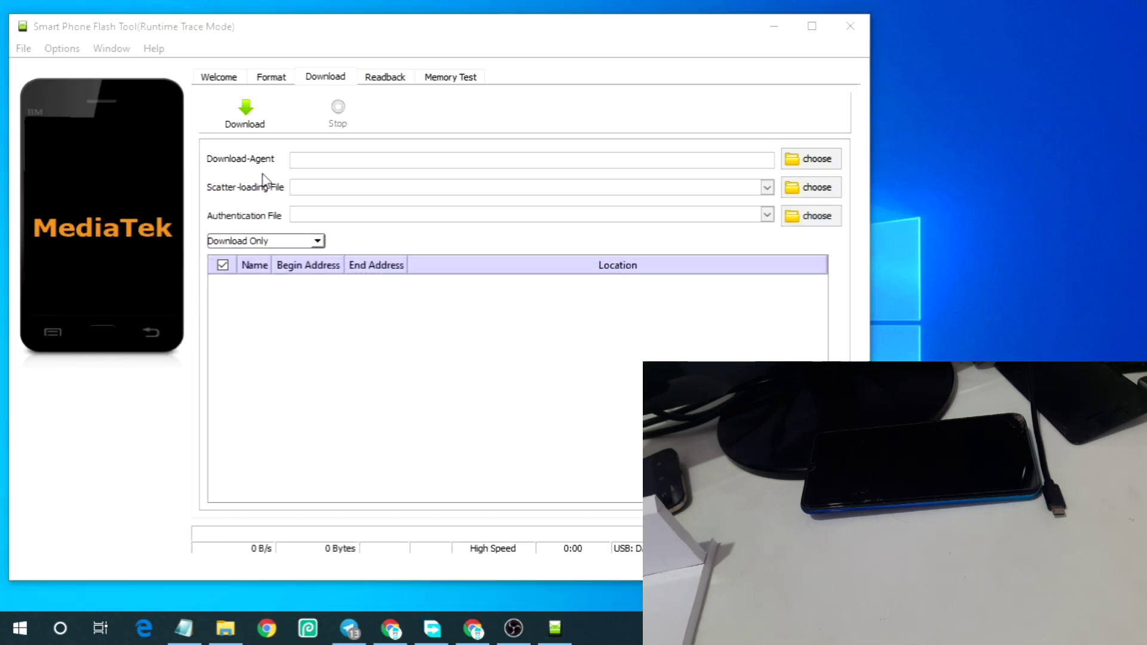
Load DA_PL_MT6762_0321.bin from the AUTH AND DA folder inside vivo flash tool as the Download-Agent
click(817, 159)
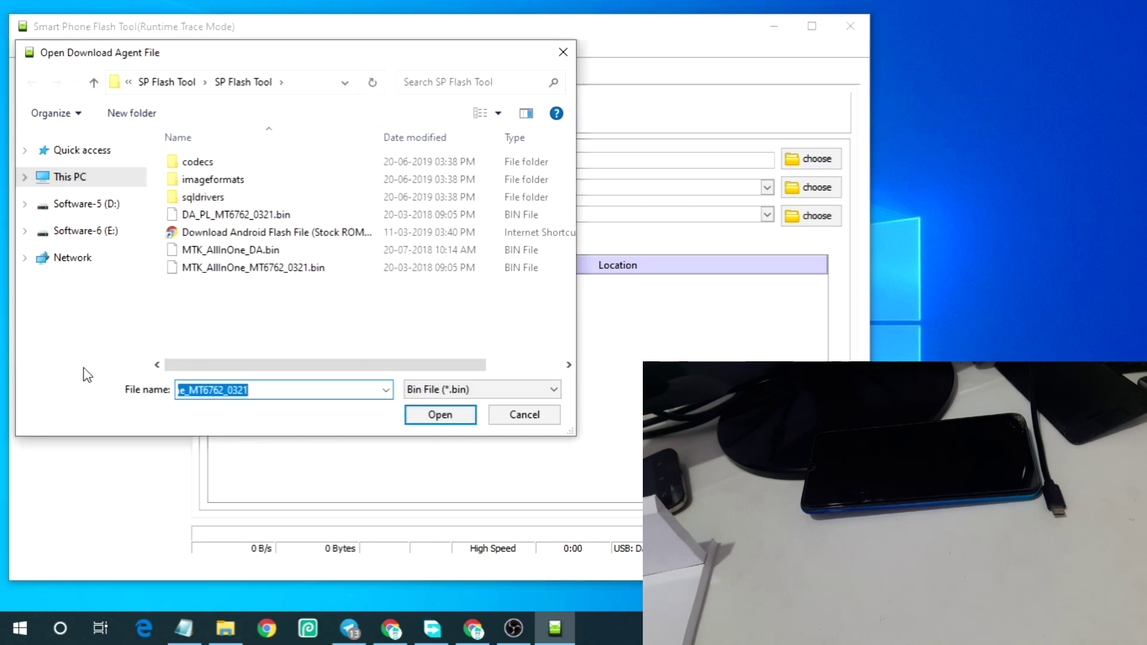
click(176, 85)
click(162, 86)
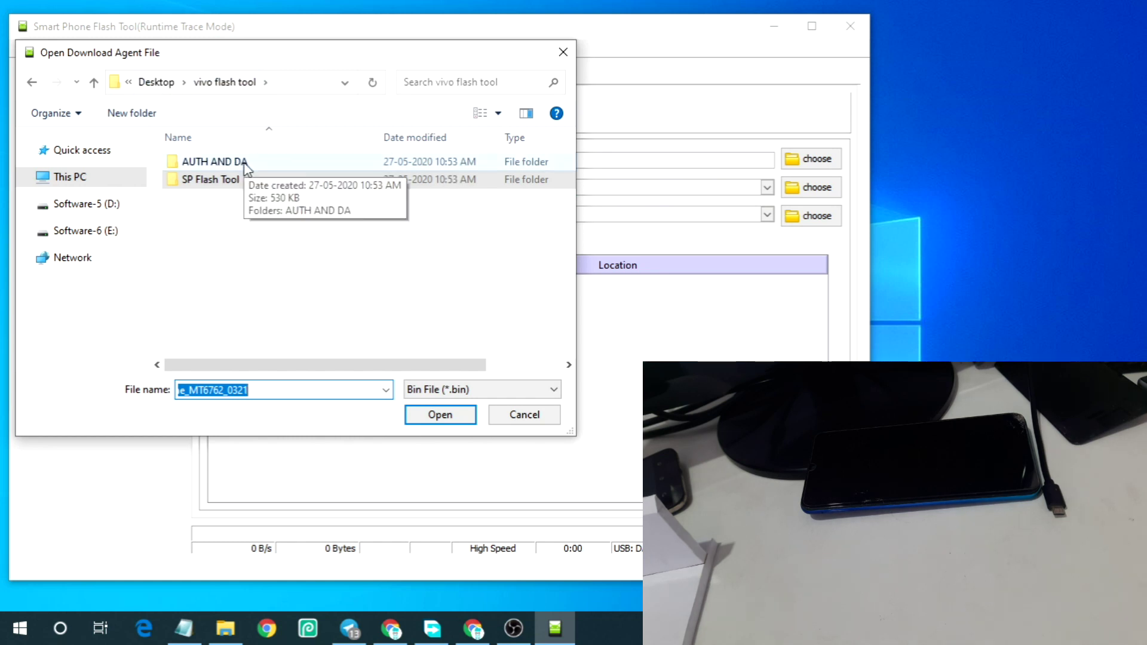
double_click(244, 162)
double_click(248, 168)
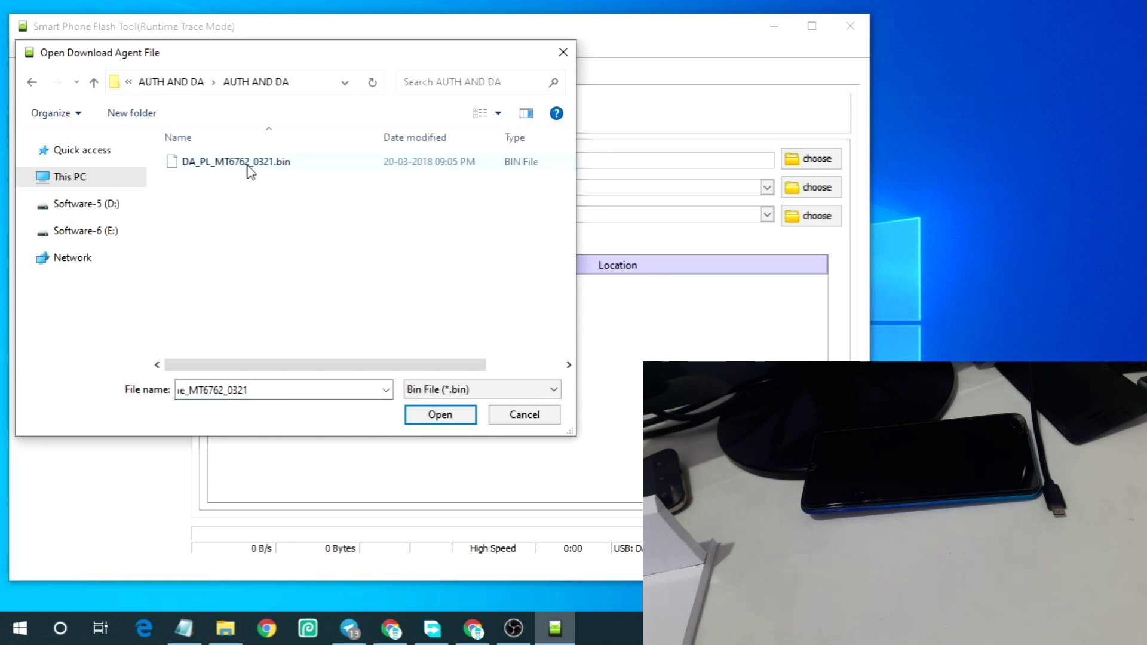
click(237, 170)
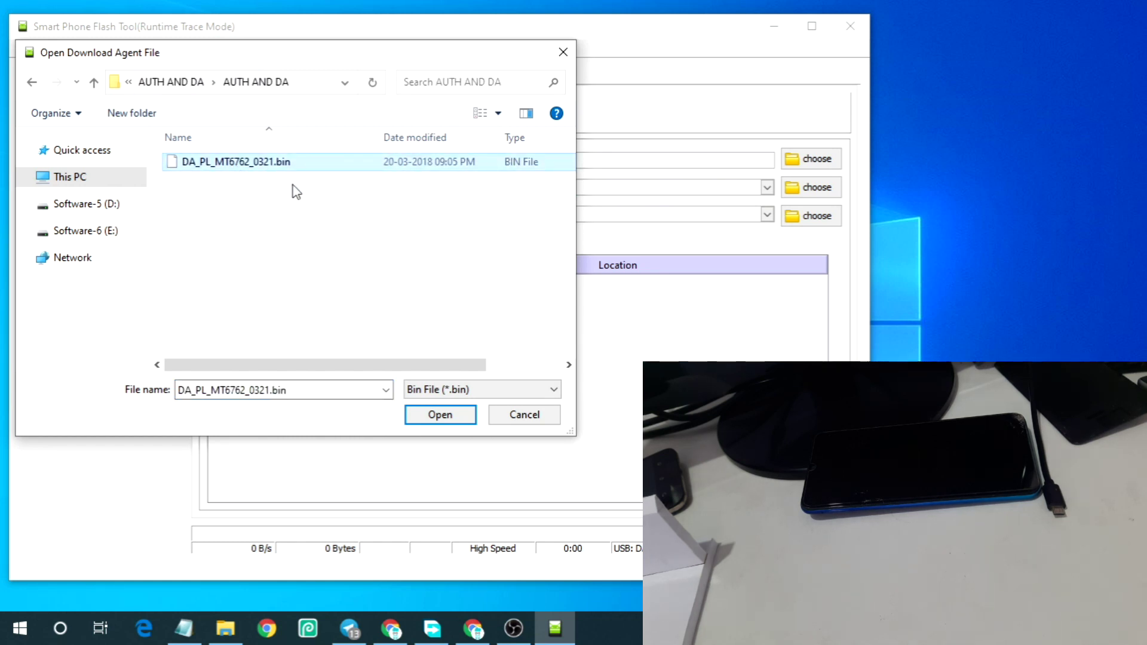
click(435, 416)
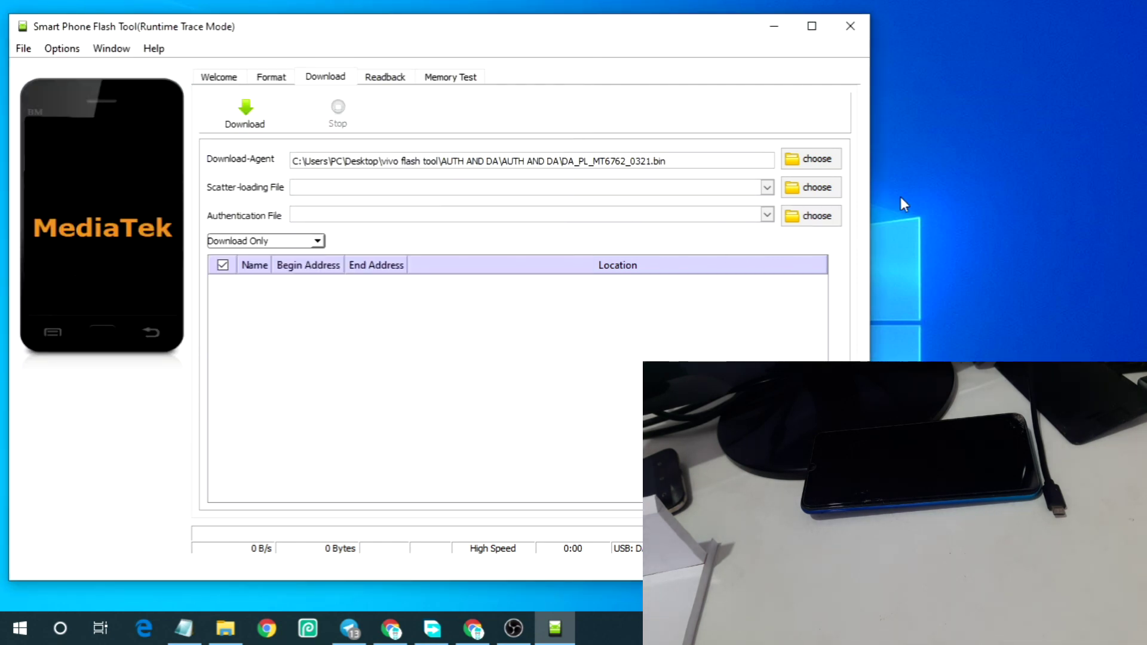
Load MT6765_Android_scatter from the Desktop folder PD1818GF_EX_A_1.9.13_vivo_mtk_alps-release-o1.mp6-pre4_mt6762 as the scatter-loading file
click(817, 188)
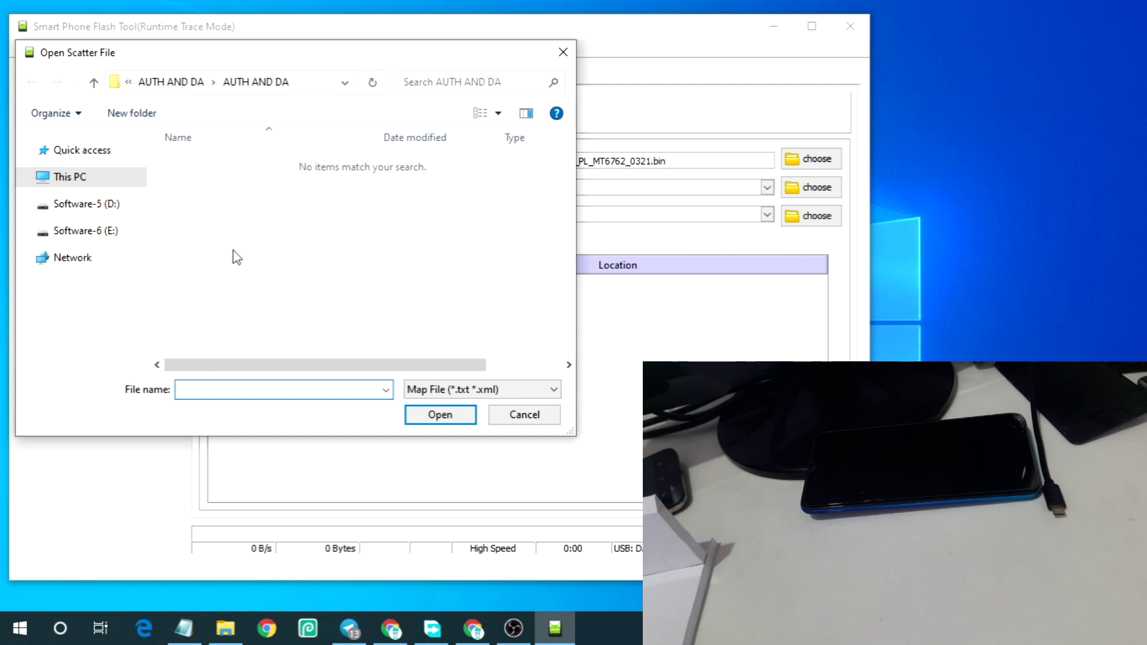
click(25, 151)
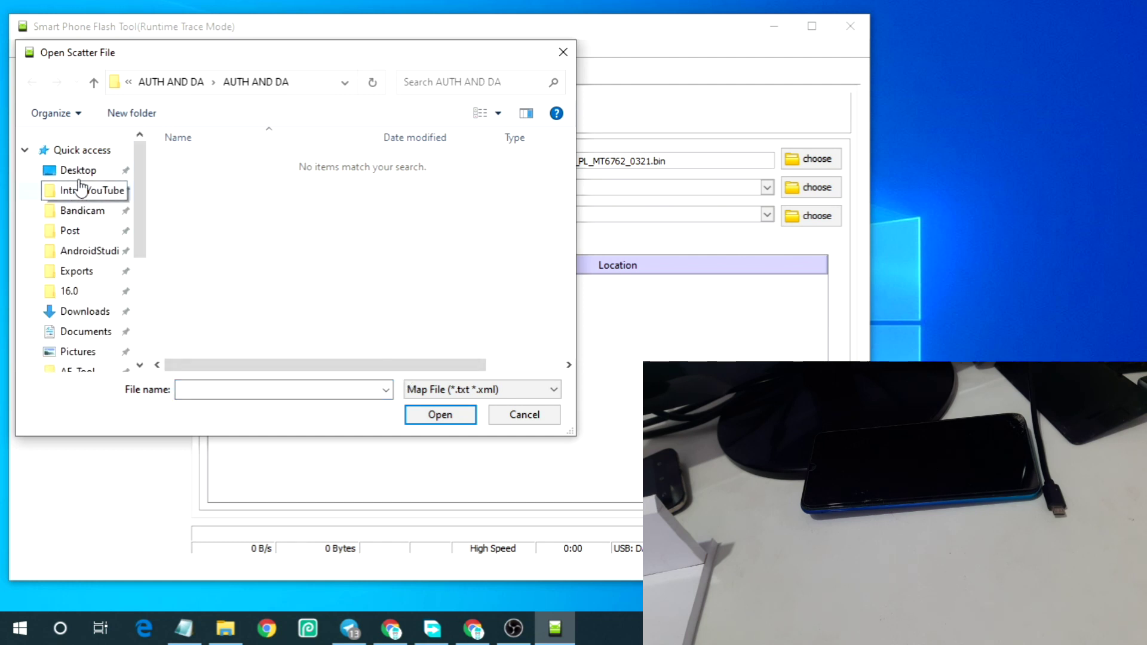
click(84, 172)
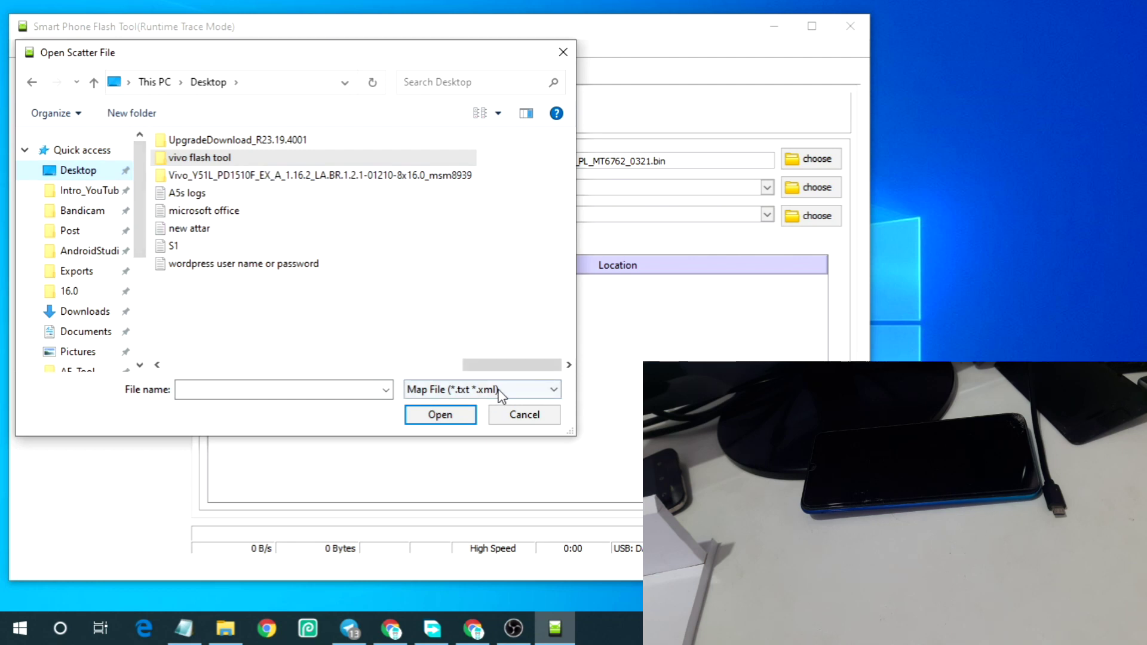
drag(475, 365, 226, 355)
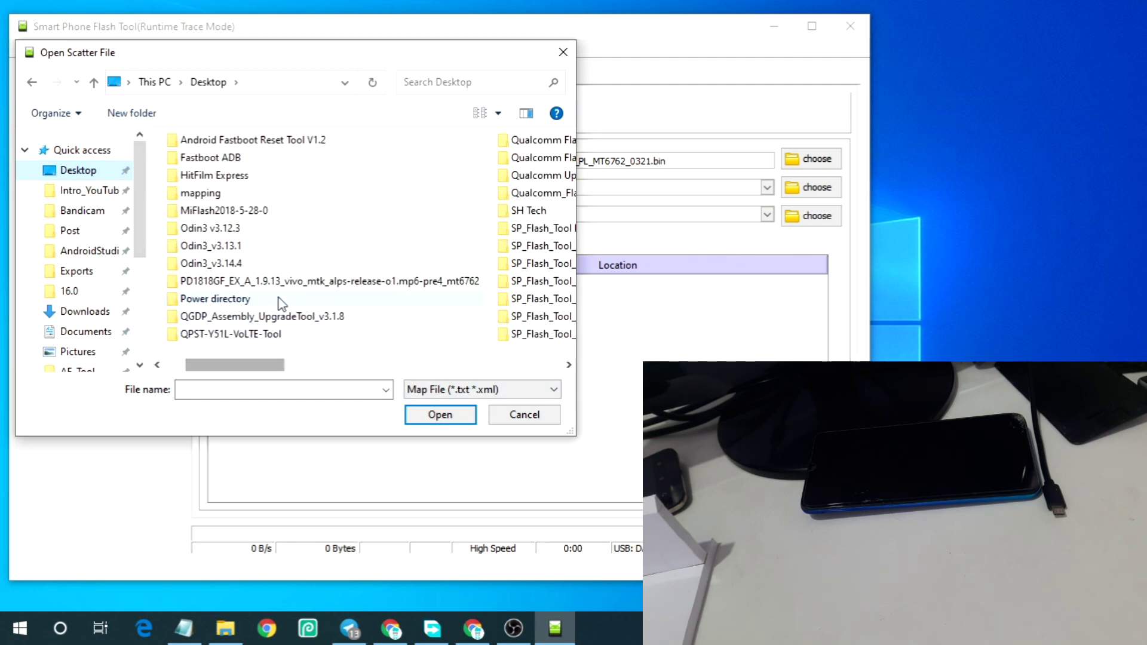
double_click(280, 282)
click(210, 181)
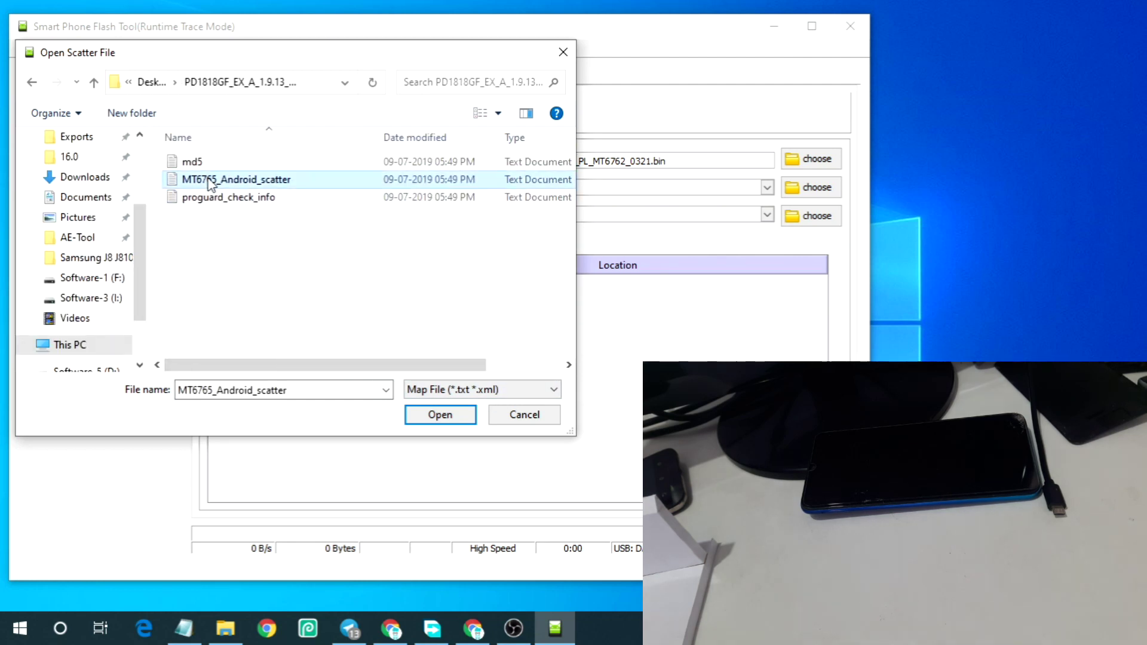
click(432, 411)
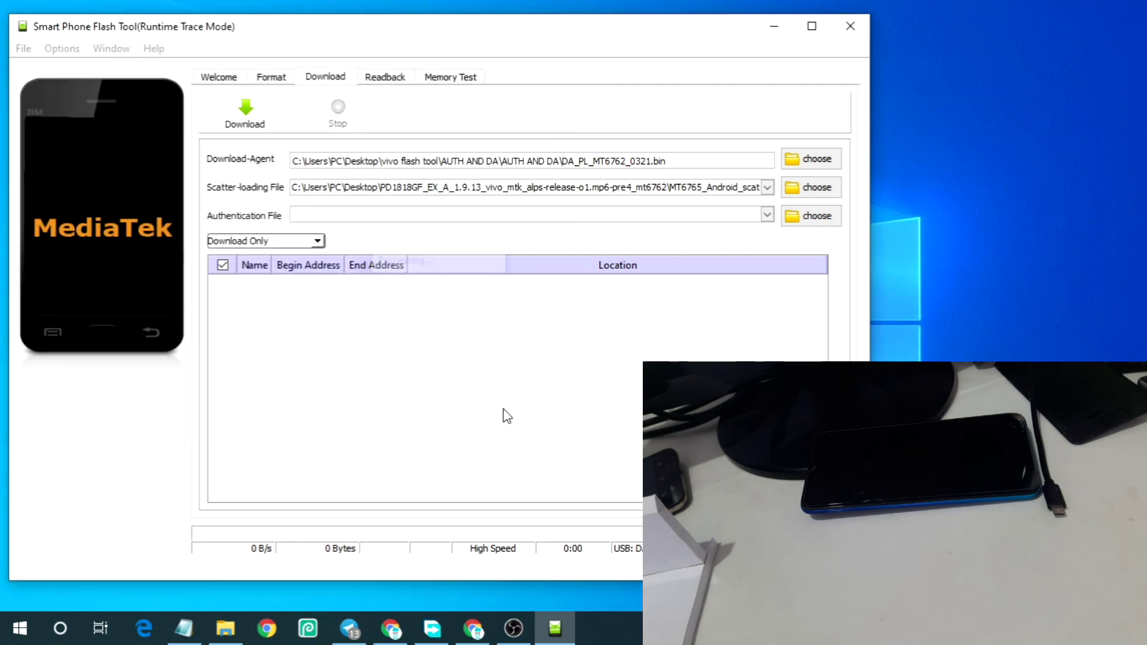
Load authfile_MT6762_0321.auth from the AUTH AND DA folder inside the Desktop's vivo flash tool folder as the authentication file
click(824, 223)
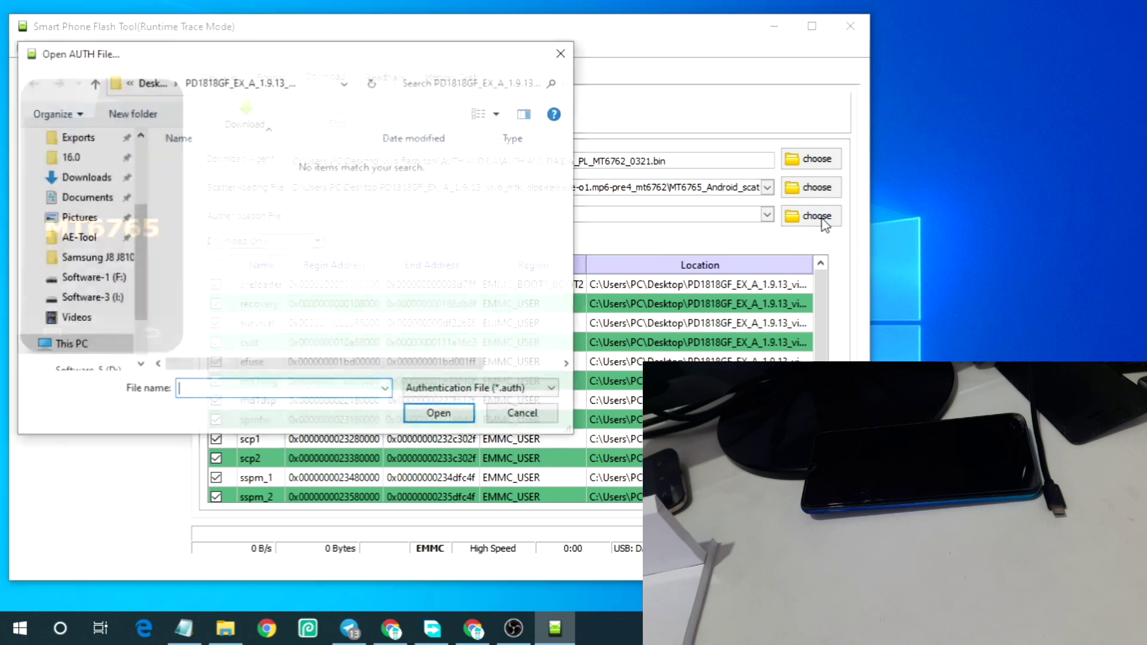
scroll(62, 221, up, 3)
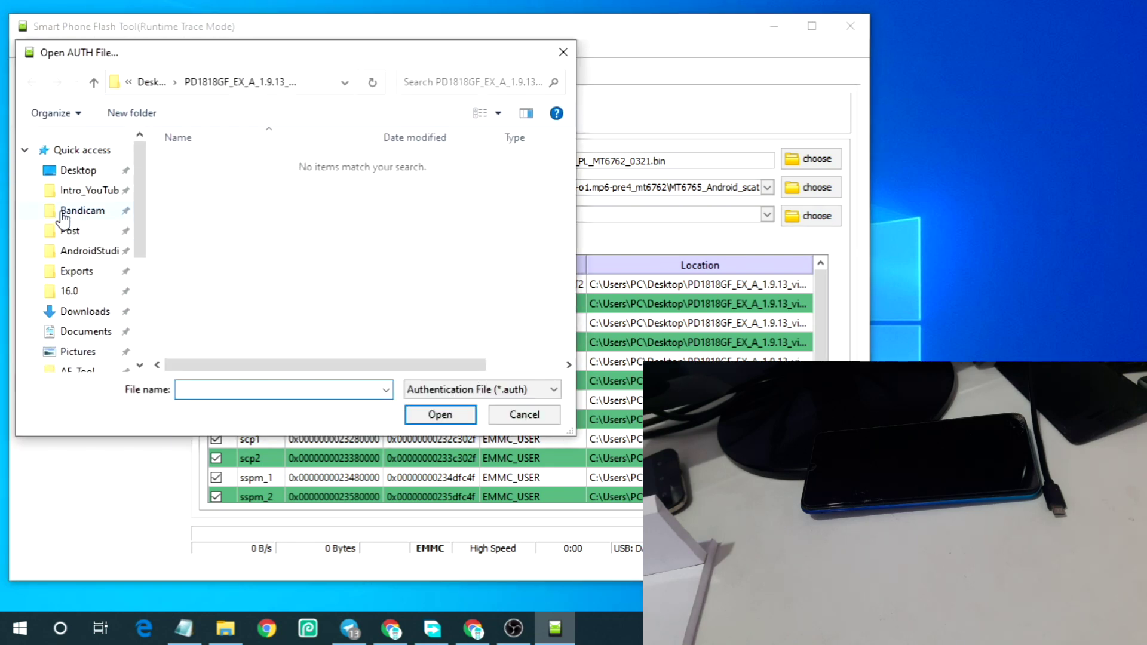
click(71, 172)
click(292, 246)
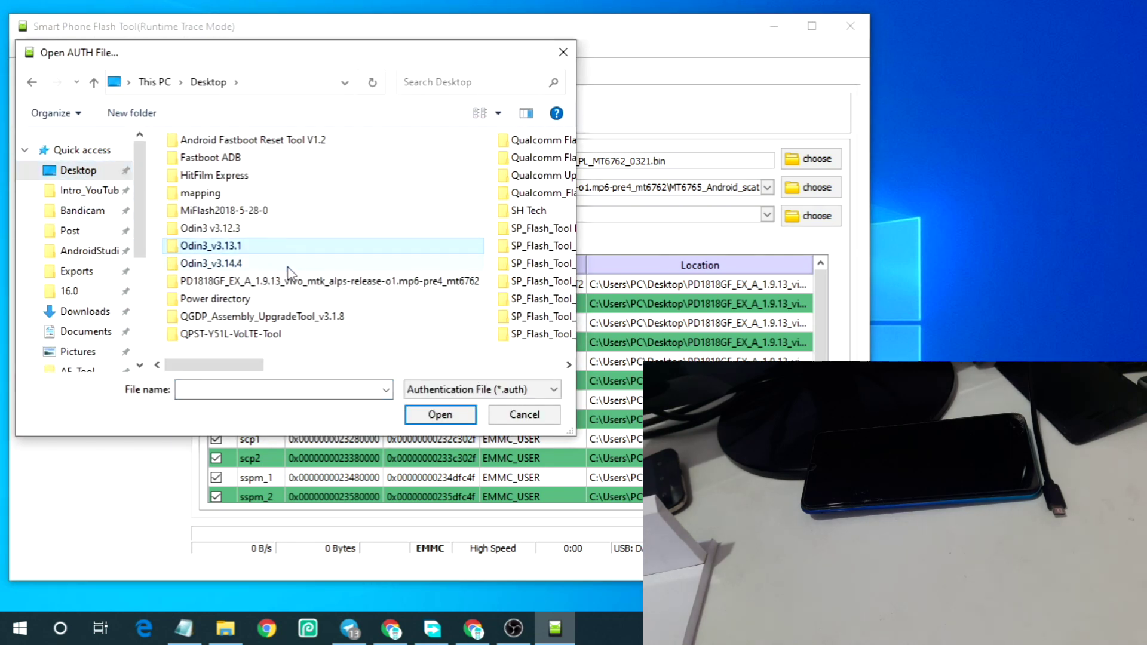
key(v)
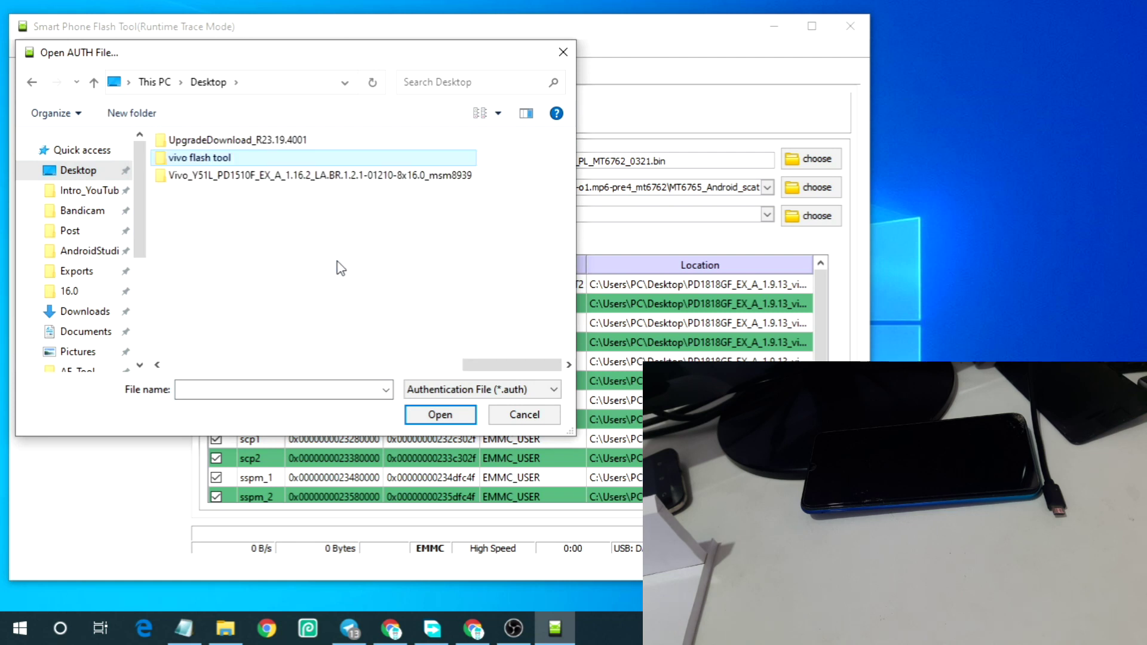
double_click(257, 160)
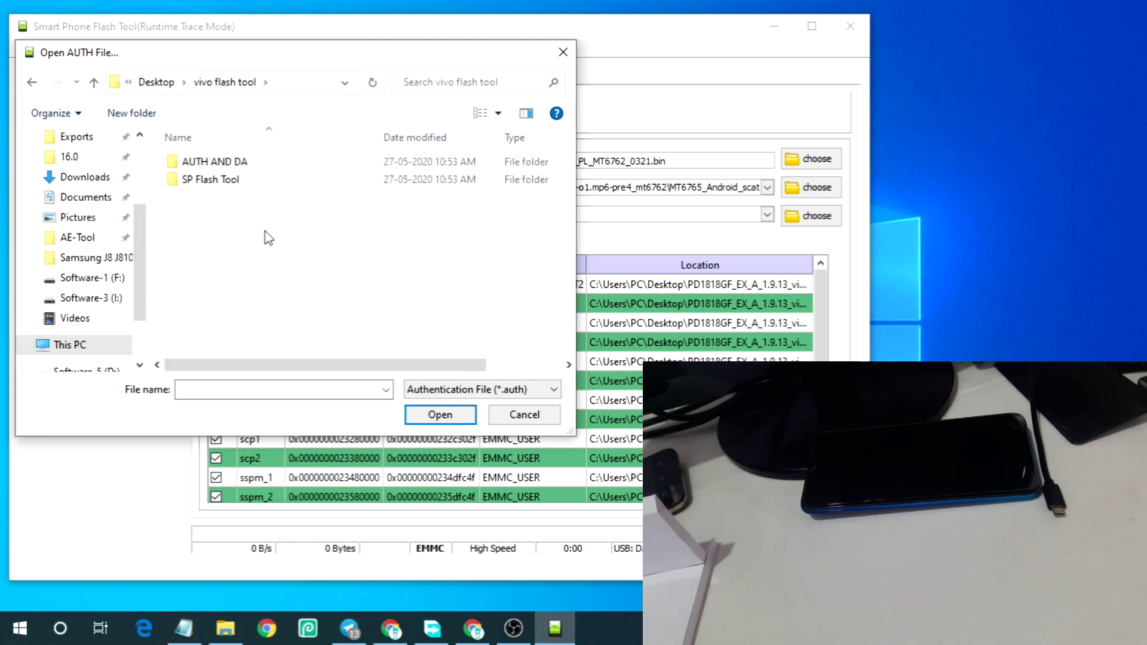
double_click(232, 163)
double_click(230, 163)
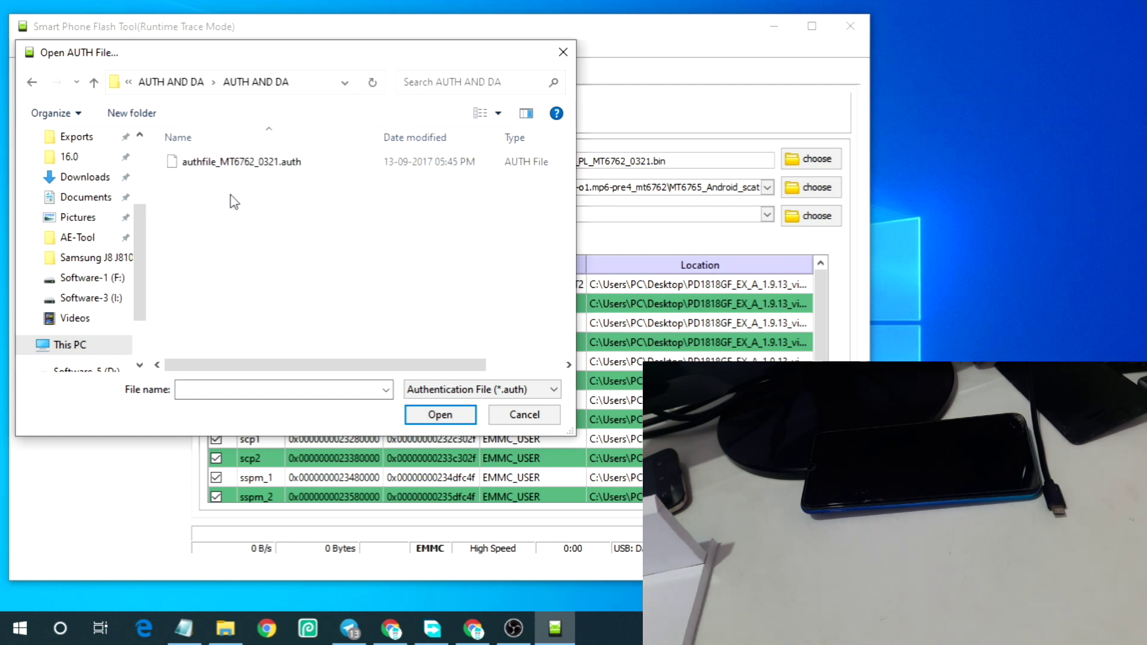
click(219, 167)
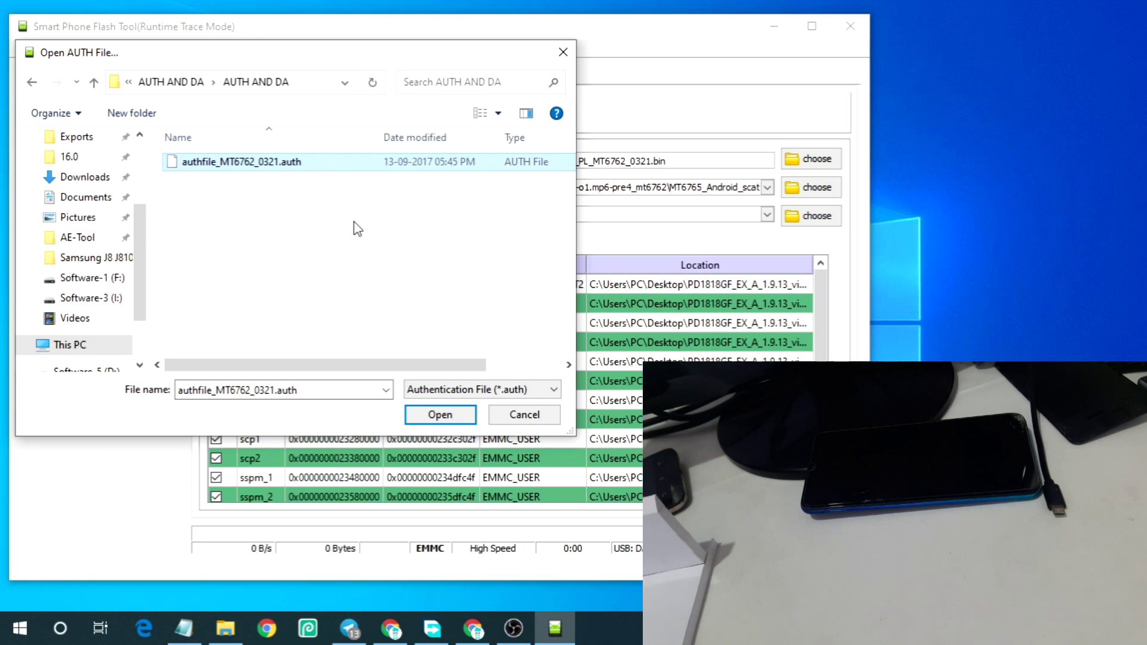
click(439, 415)
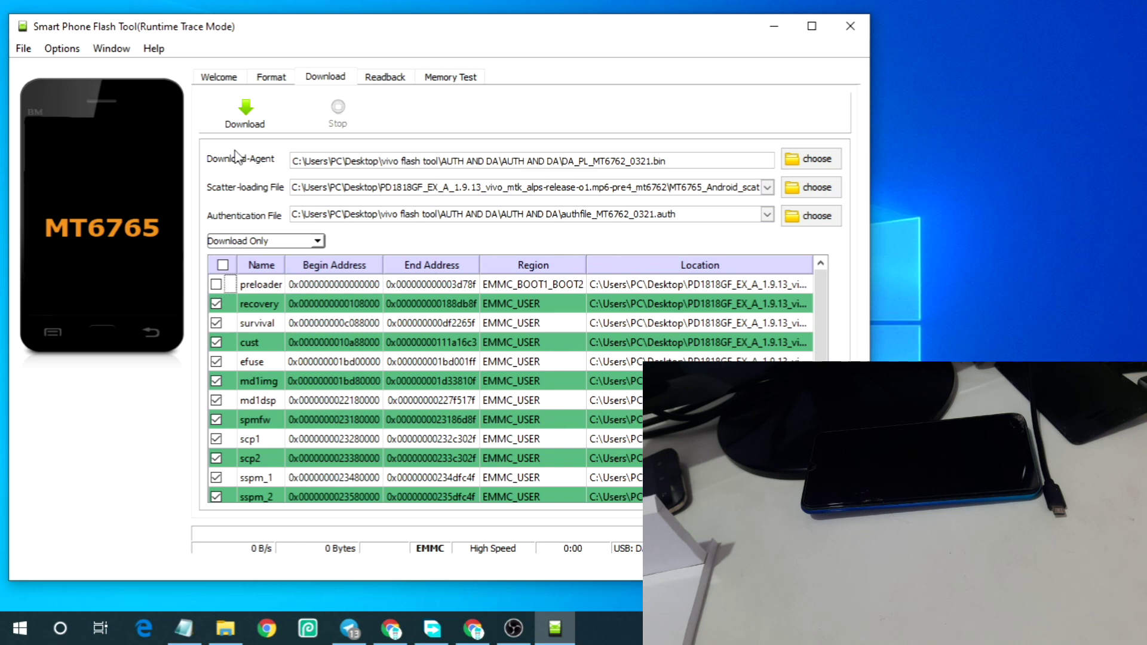
Start the firmware download to the phone in Download Only mode
click(256, 118)
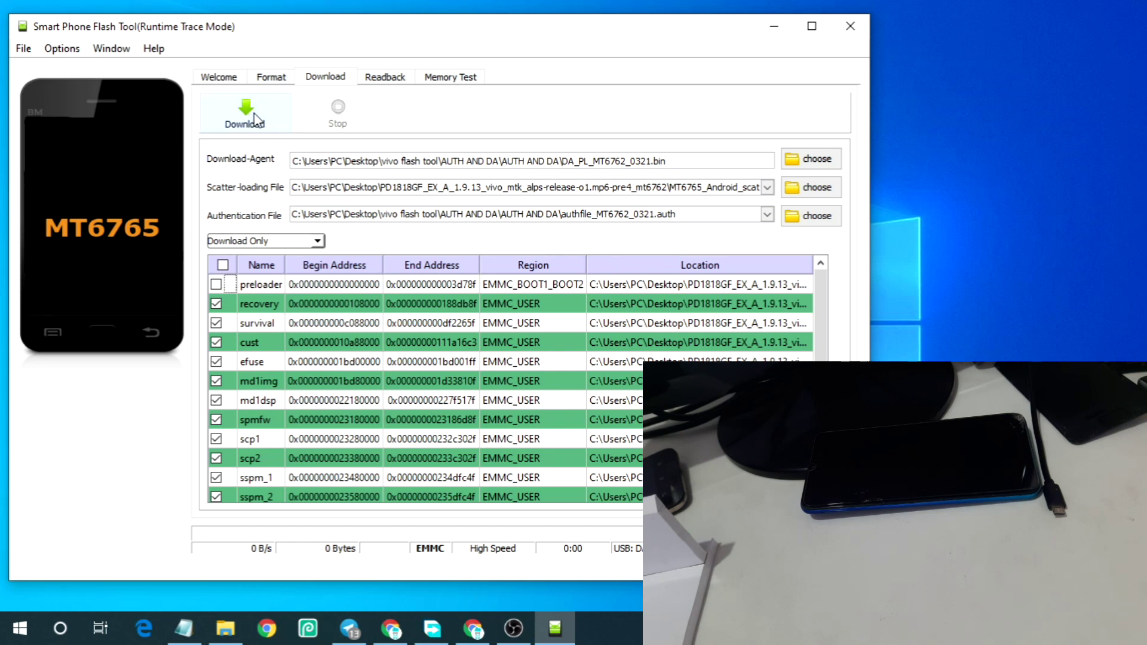